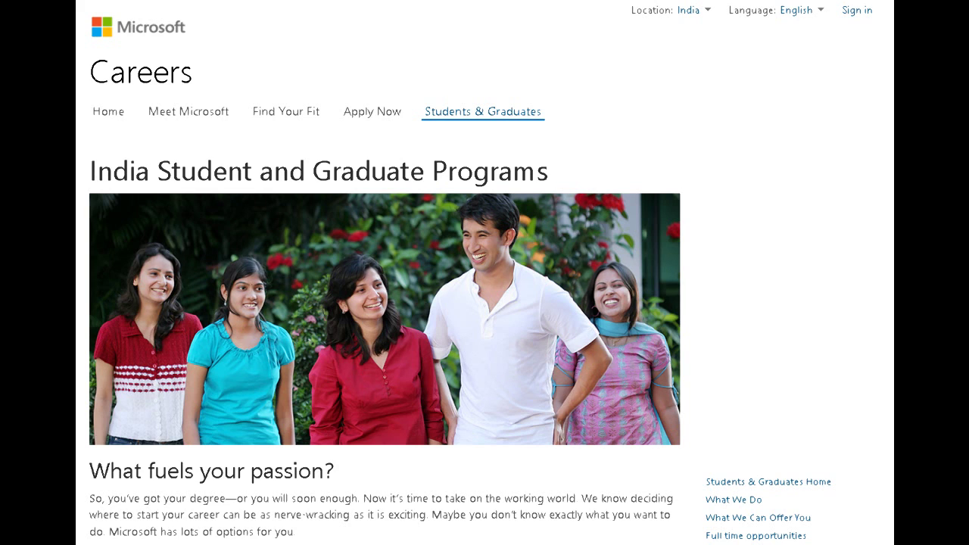
# Step: Load careers.microsoft.com in a new Chrome tab
pyautogui.write('c')
pyautogui.write('areers.wipro.com')
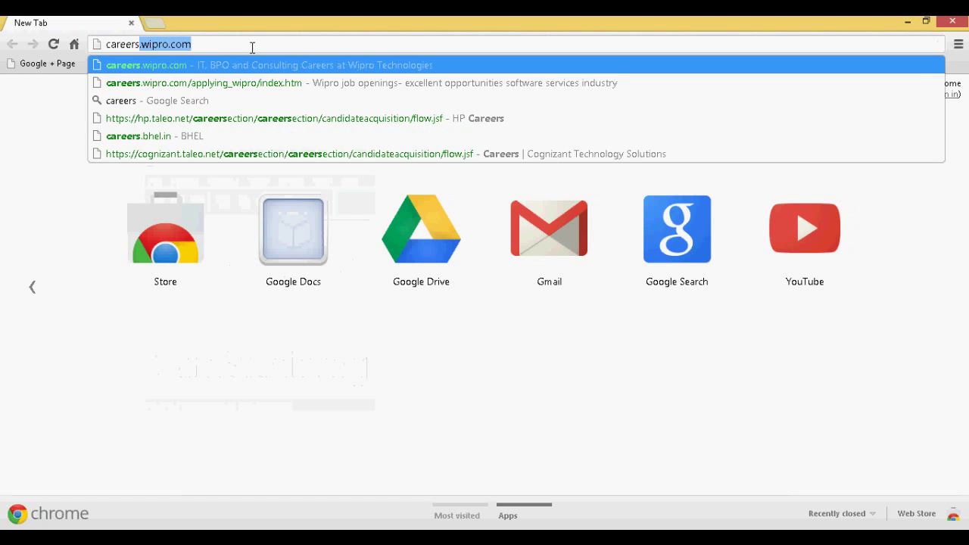
pyautogui.write('.micros')
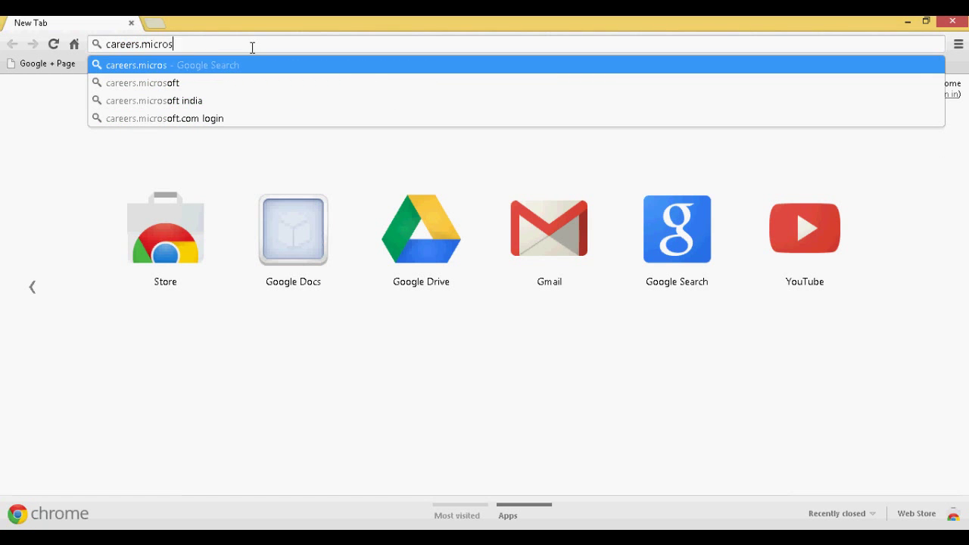
pyautogui.write('oft.com')
pyautogui.press('Return')
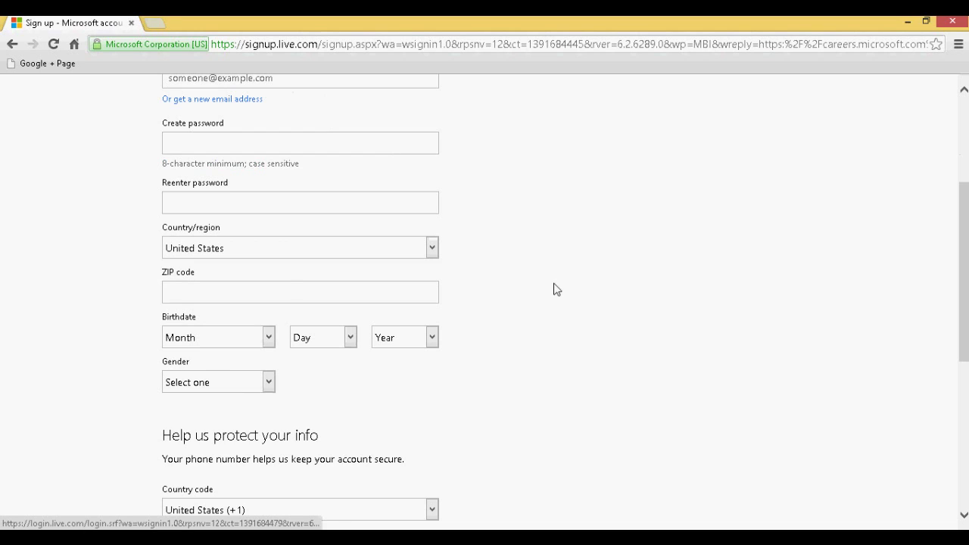
pyautogui.scroll(-1, 553, 289)
pyautogui.scroll(-1, 555, 289)
pyautogui.scroll(-1, 556, 290)
pyautogui.scroll(-1, 556, 290)
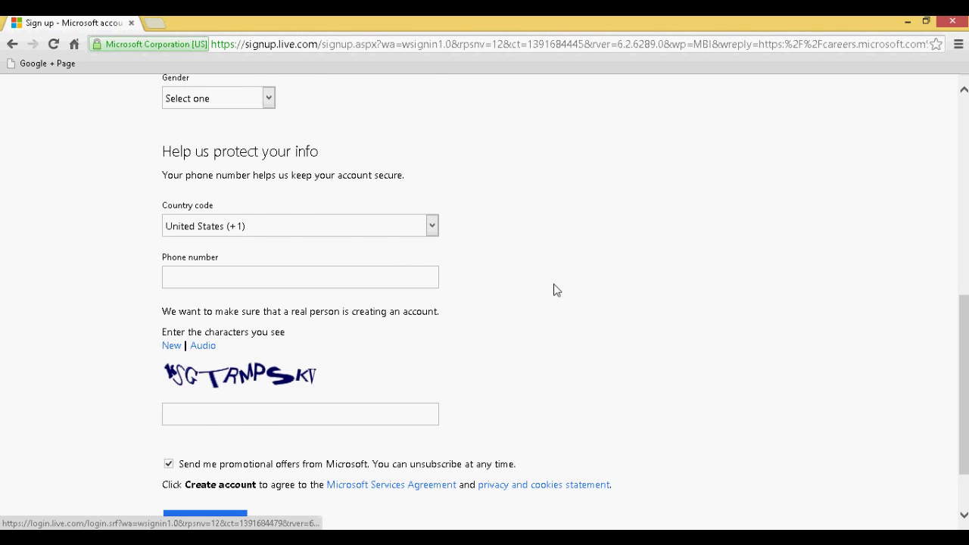